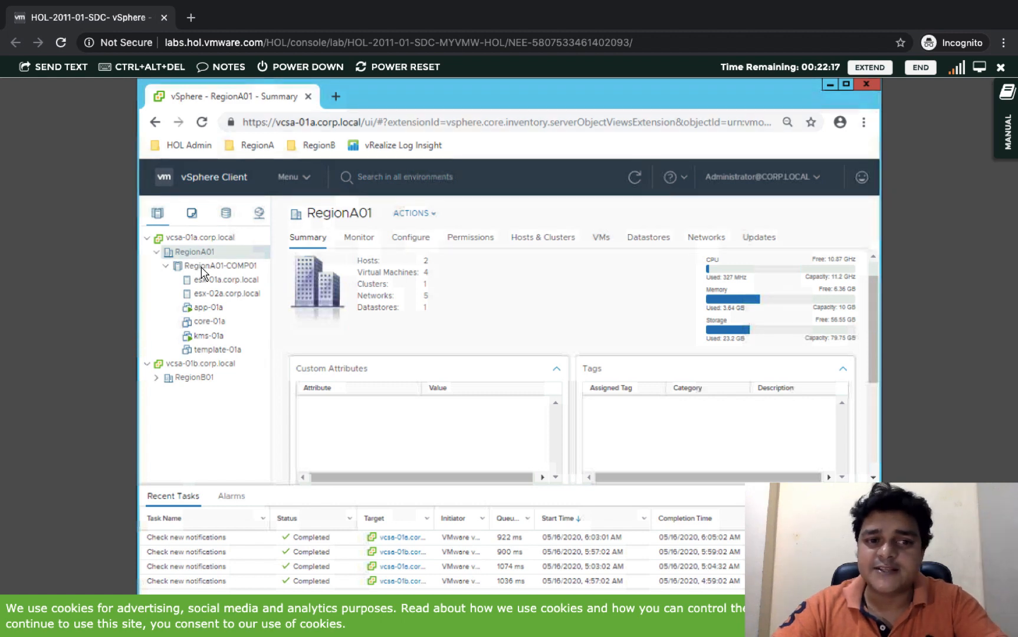
- Review the summary of the RegionA01-COMP01 cluster and the hardware and configuration details of host esx-01a.corp.local
click(201, 270)
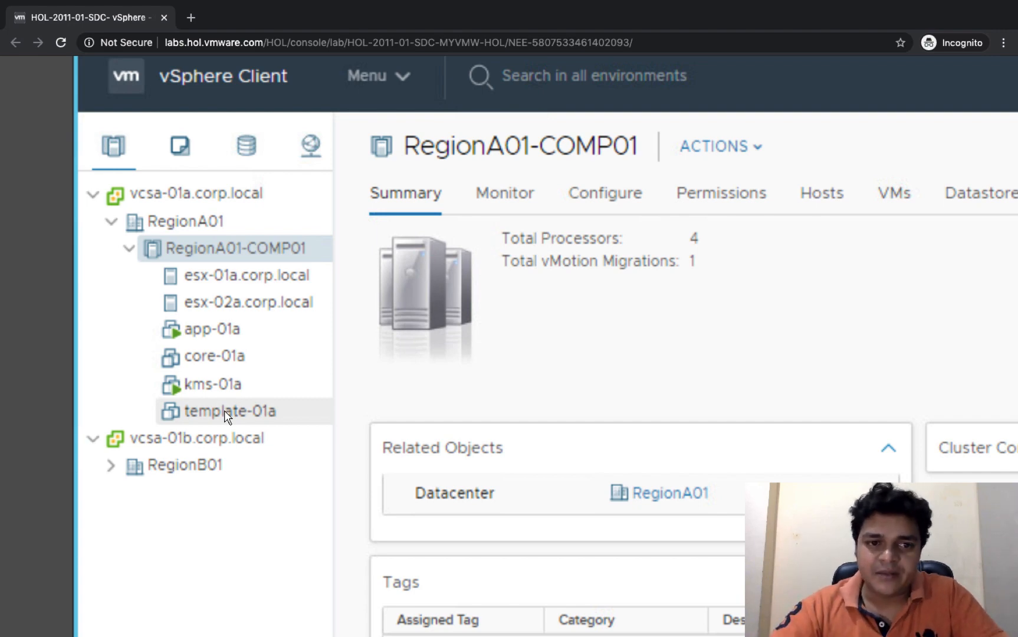
scroll(227, 417, down, 3)
scroll(228, 418, down, 3)
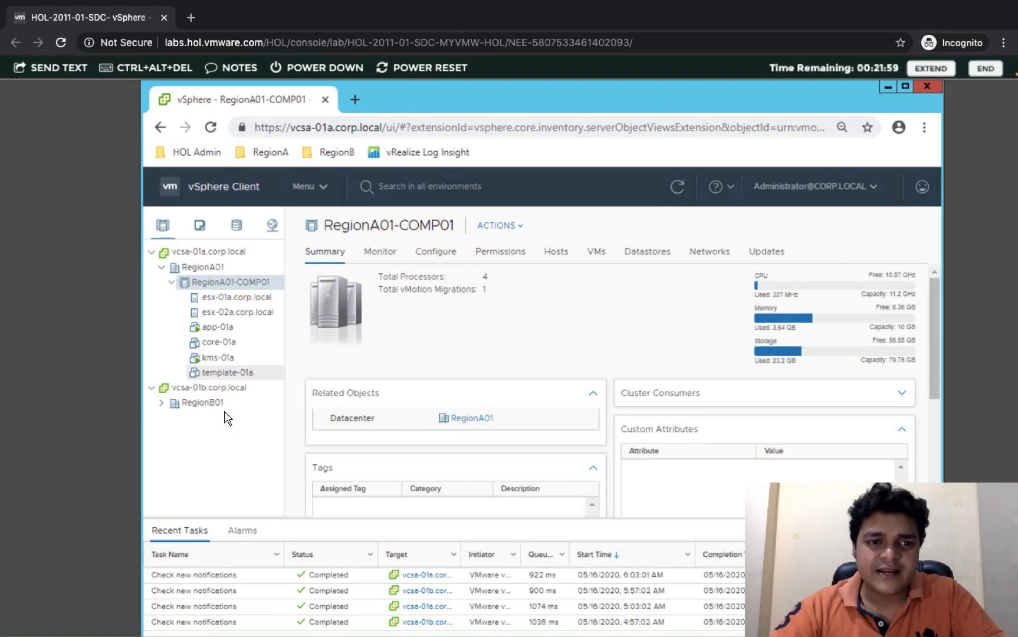
click(253, 301)
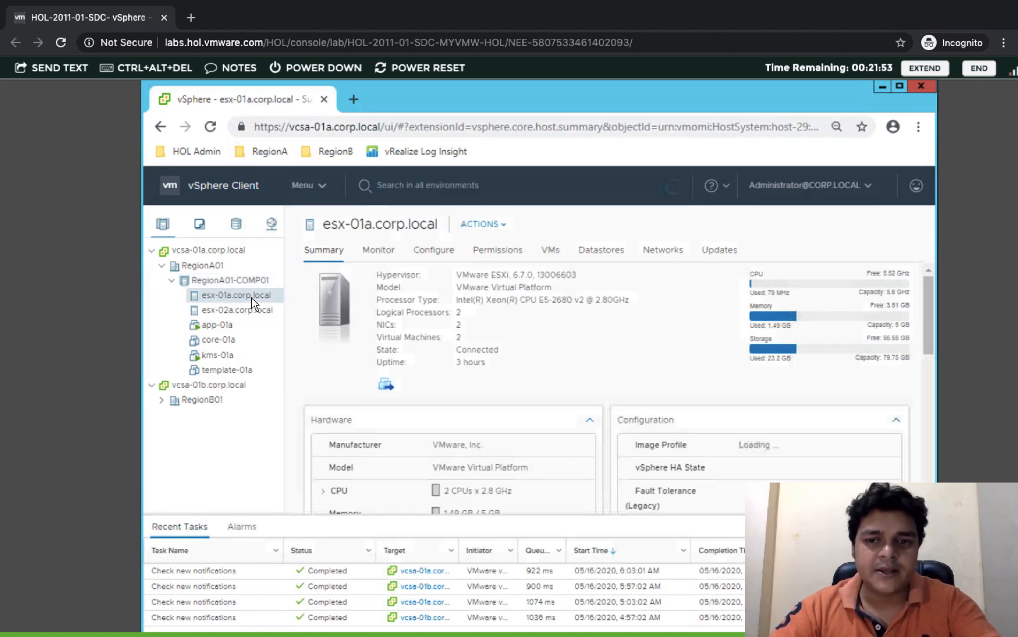
scroll(313, 307, down, 3)
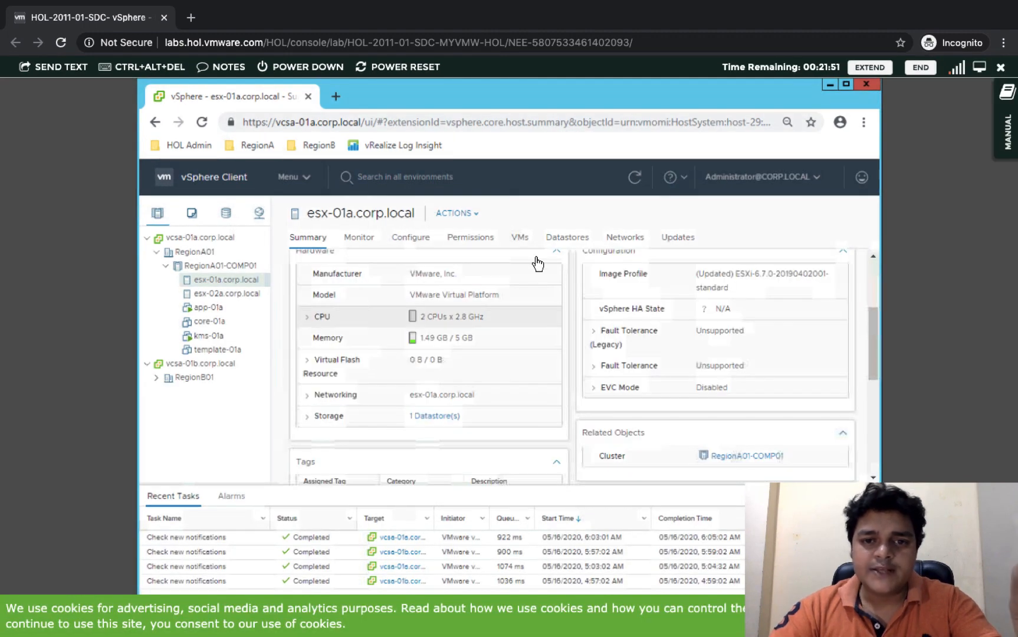
- Check which virtual machines reside on hosts esx-01a.corp.local and esx-02a.corp.local
click(520, 238)
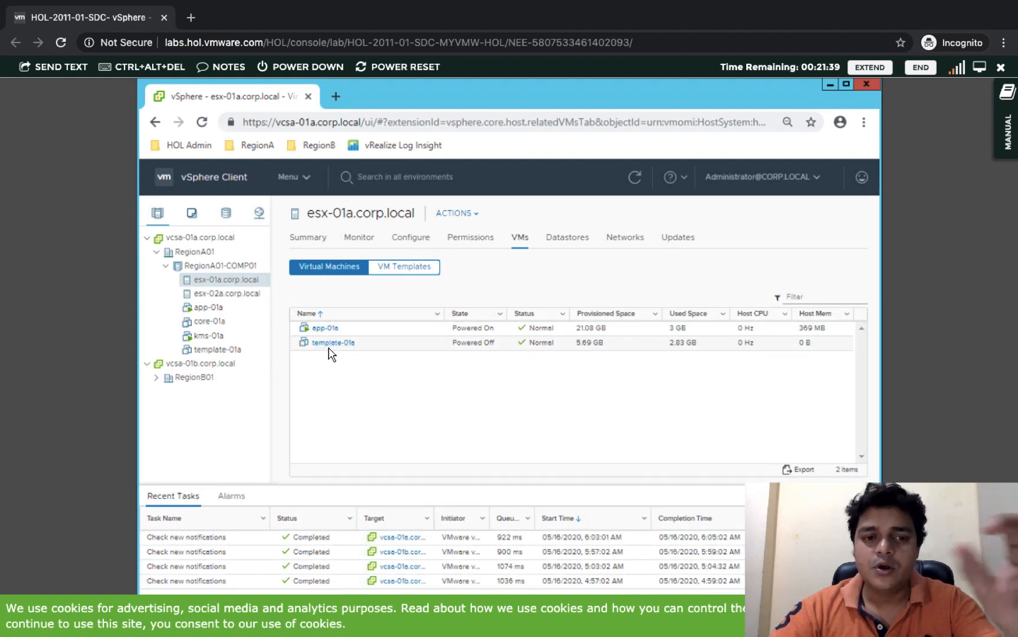
click(213, 294)
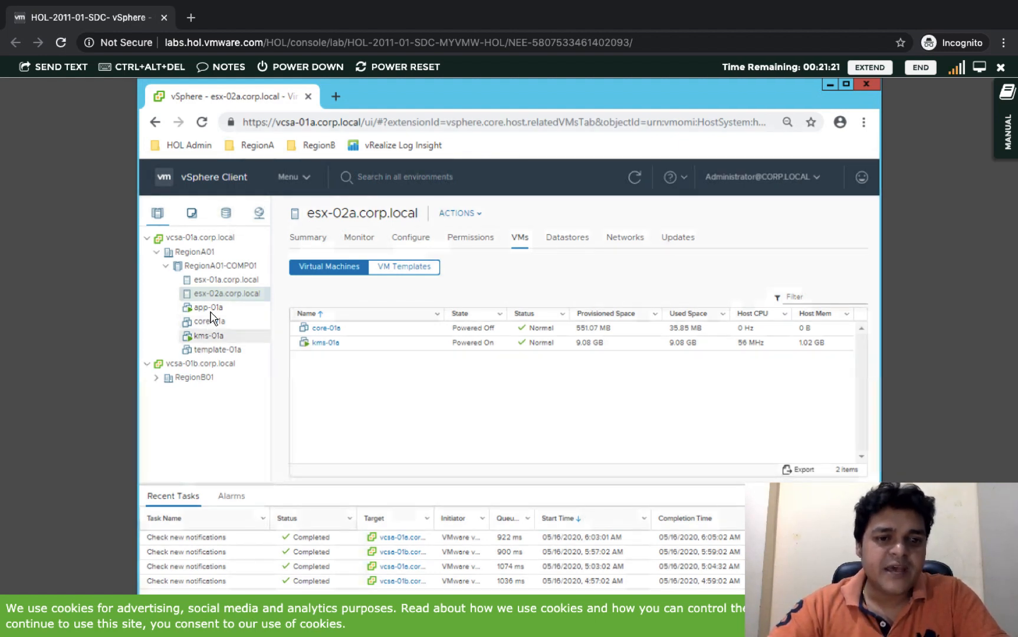
click(227, 279)
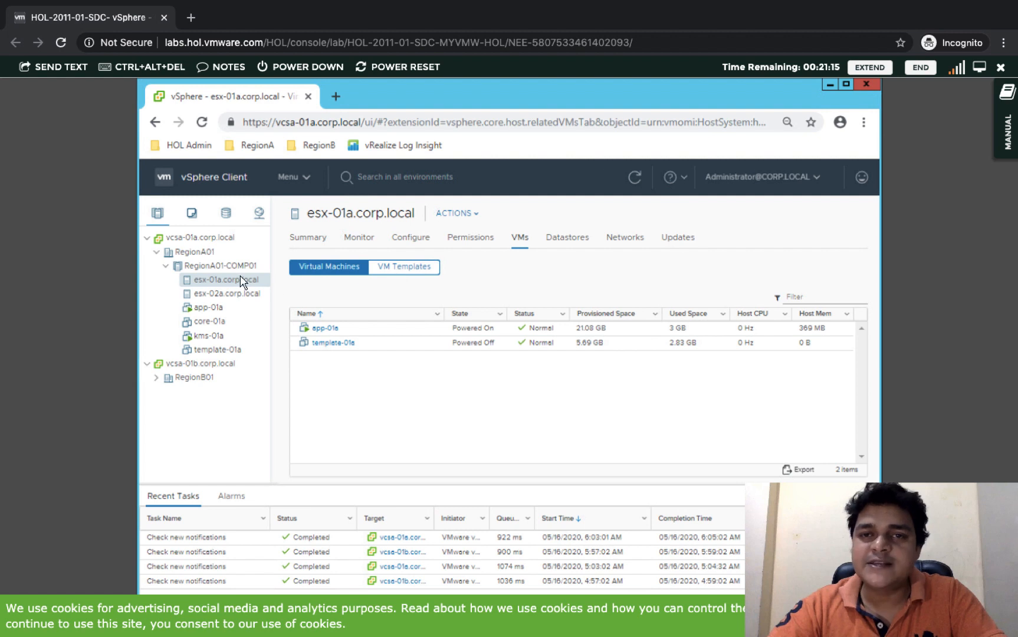
- Start cloning app-01a to a virtual machine named clone-app-01a, located in the RegionA01 datacenter
right_click(215, 315)
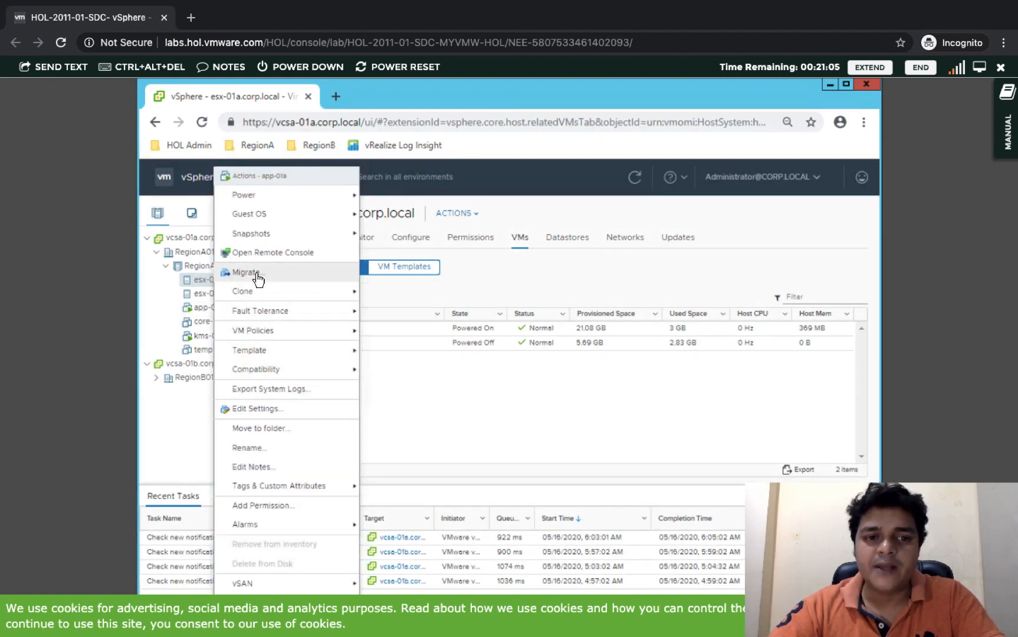
mouse_move(259, 293)
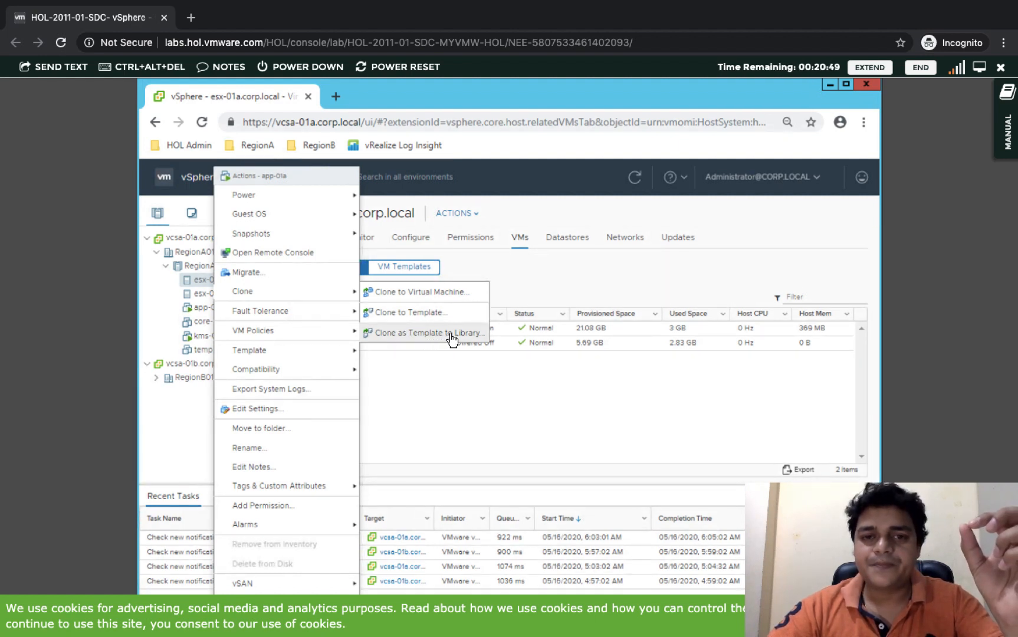
click(396, 294)
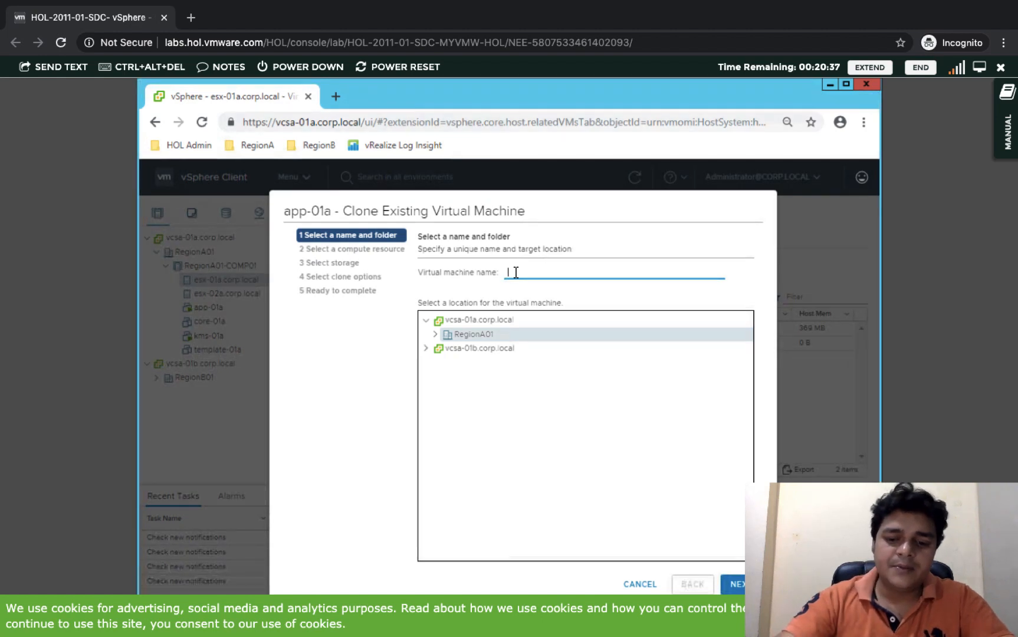
text(clone-ap)
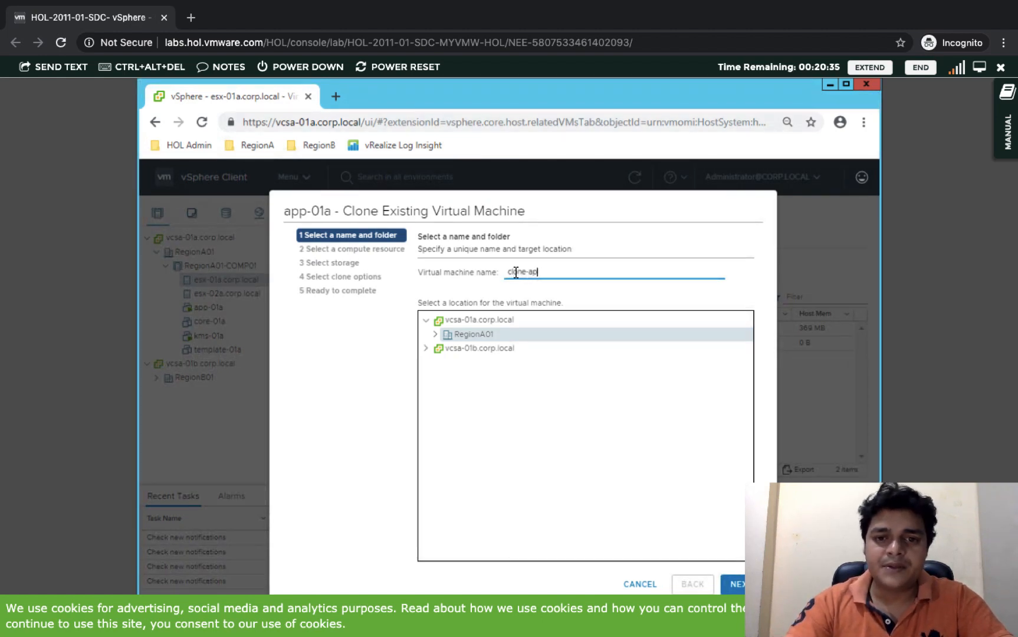
text(p)
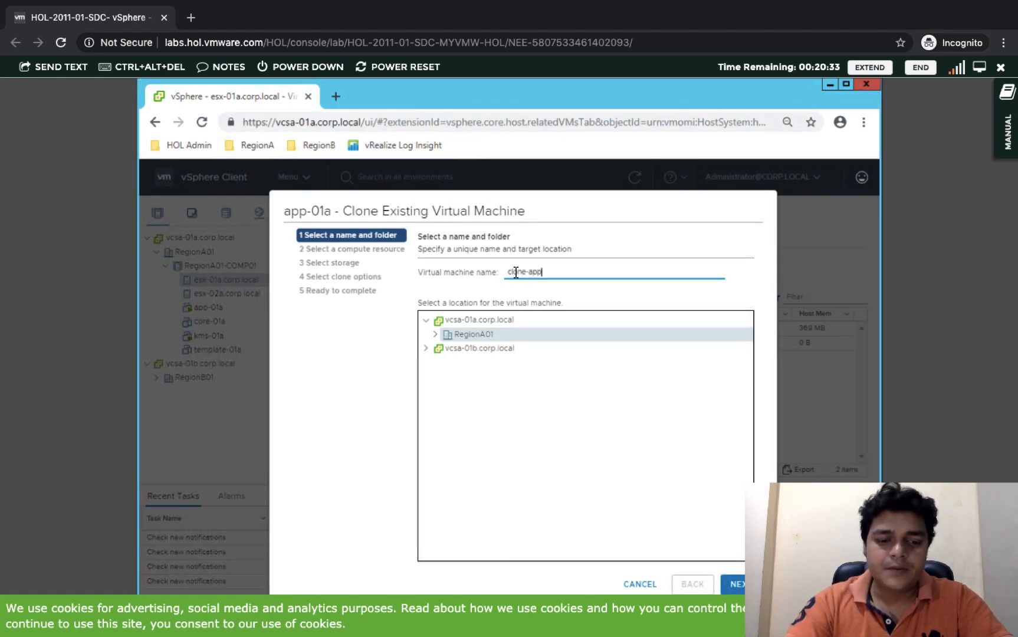
text(-01a)
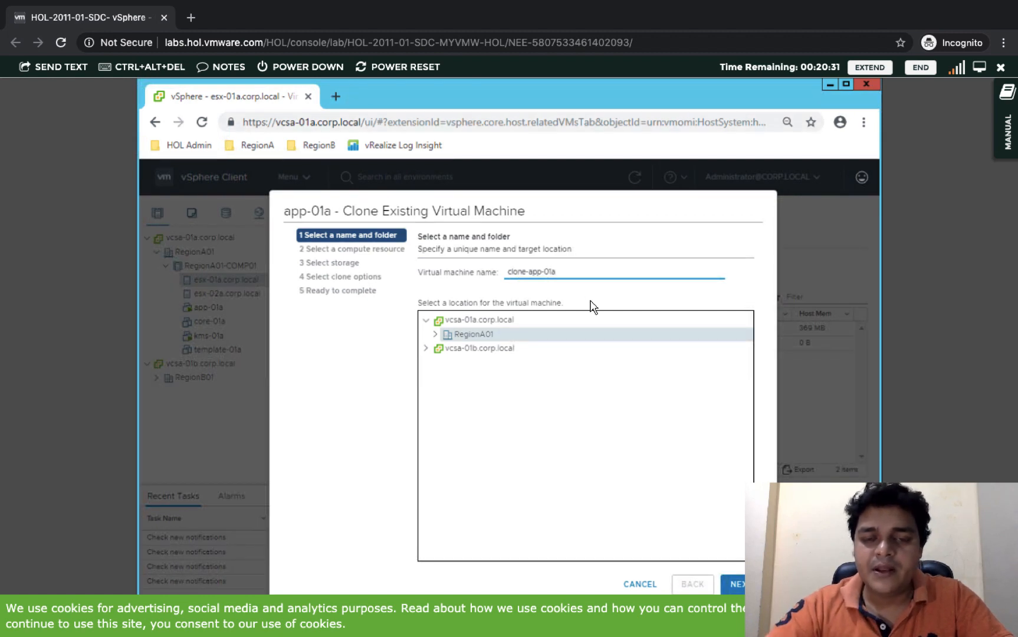
click(437, 336)
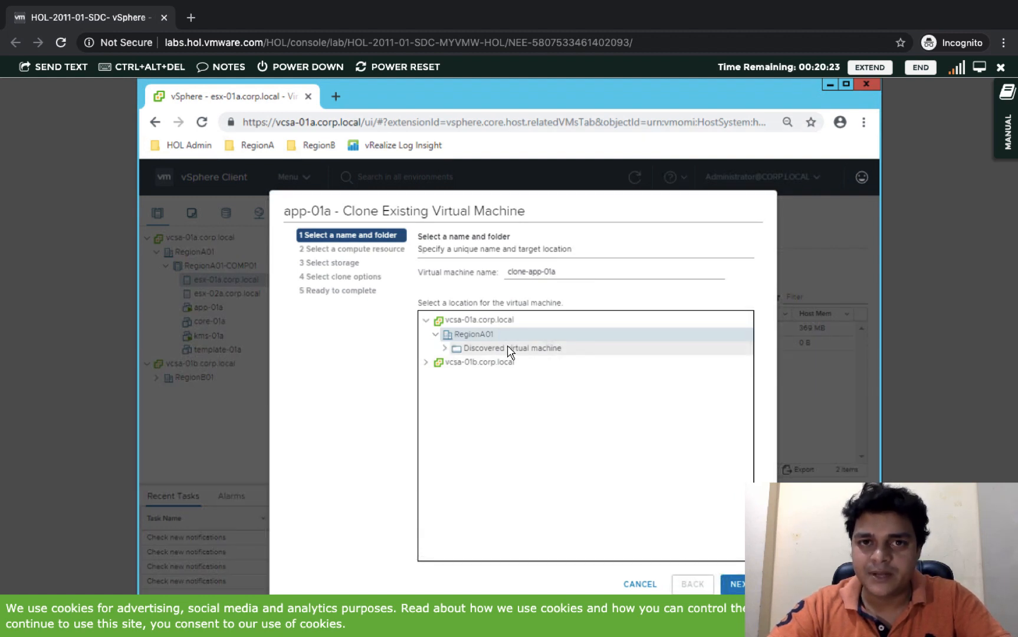
click(738, 585)
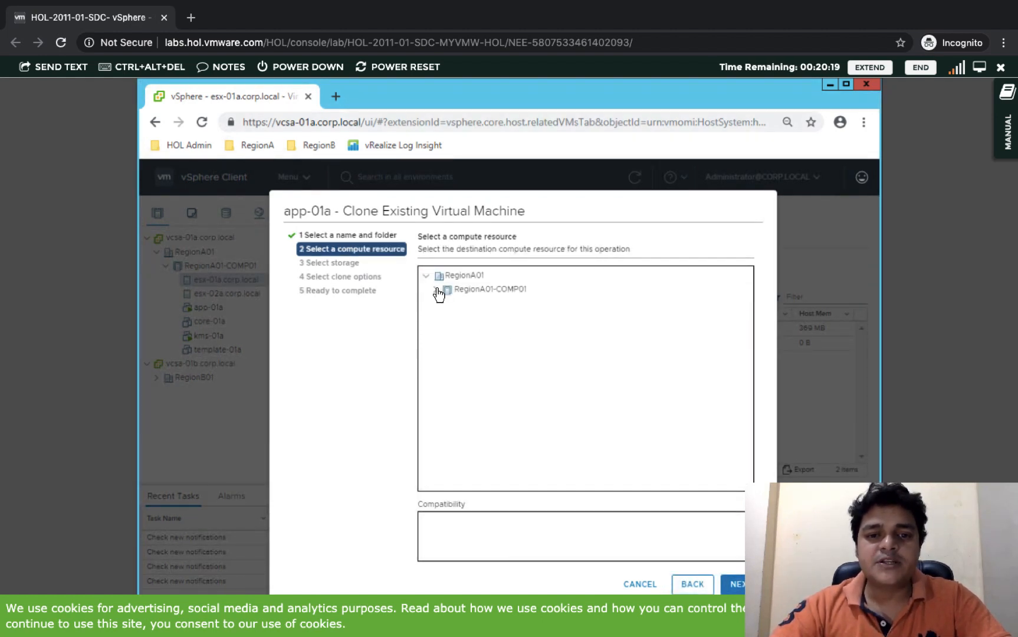
- Choose esx-01a.corp.local in the RegionA01-COMP01 cluster as the clone's compute resource
click(437, 292)
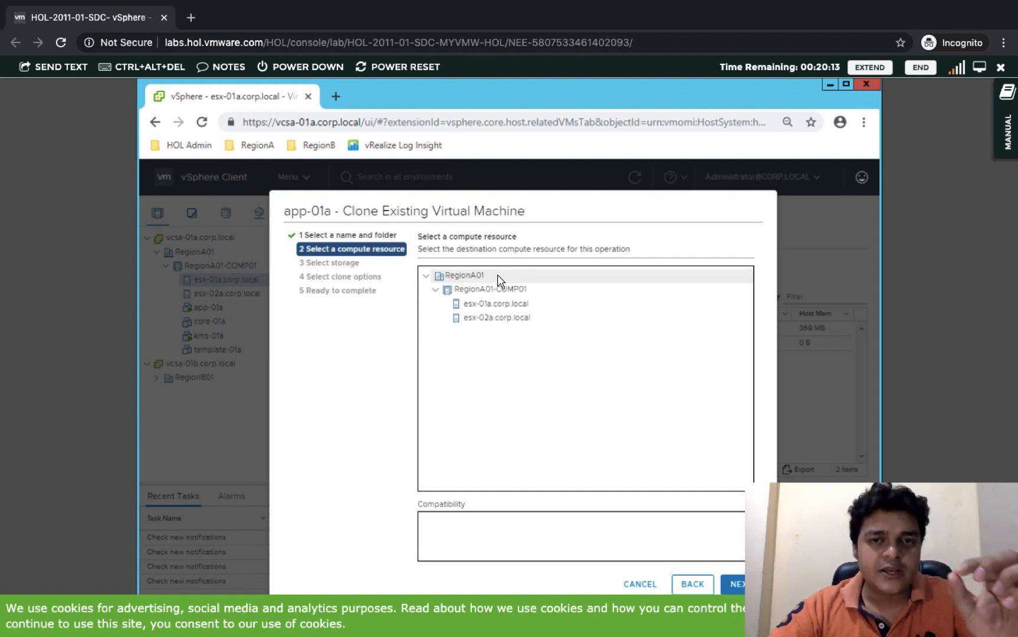
click(496, 321)
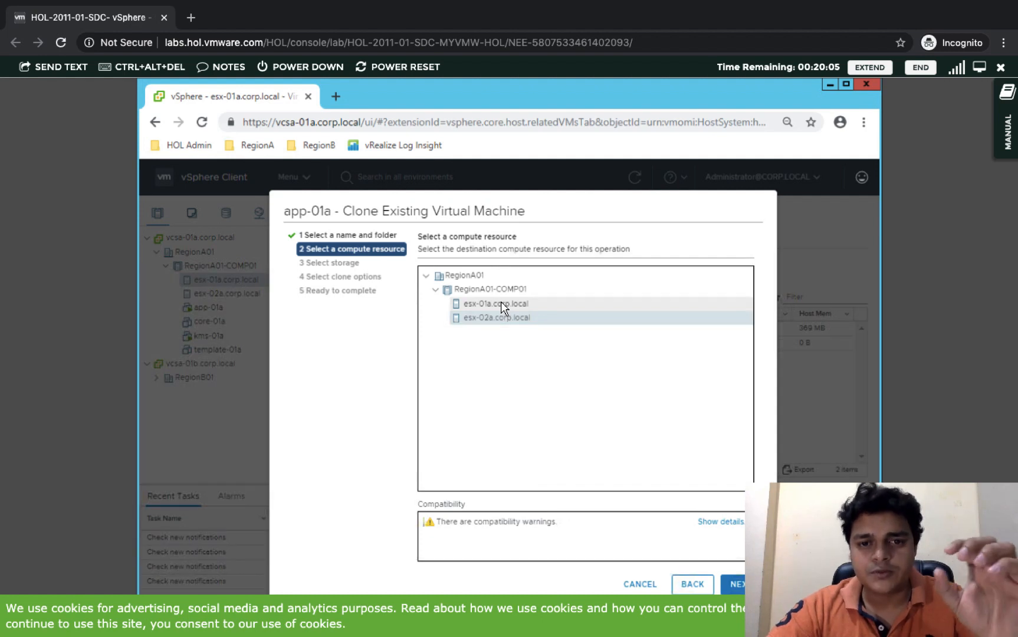
click(504, 306)
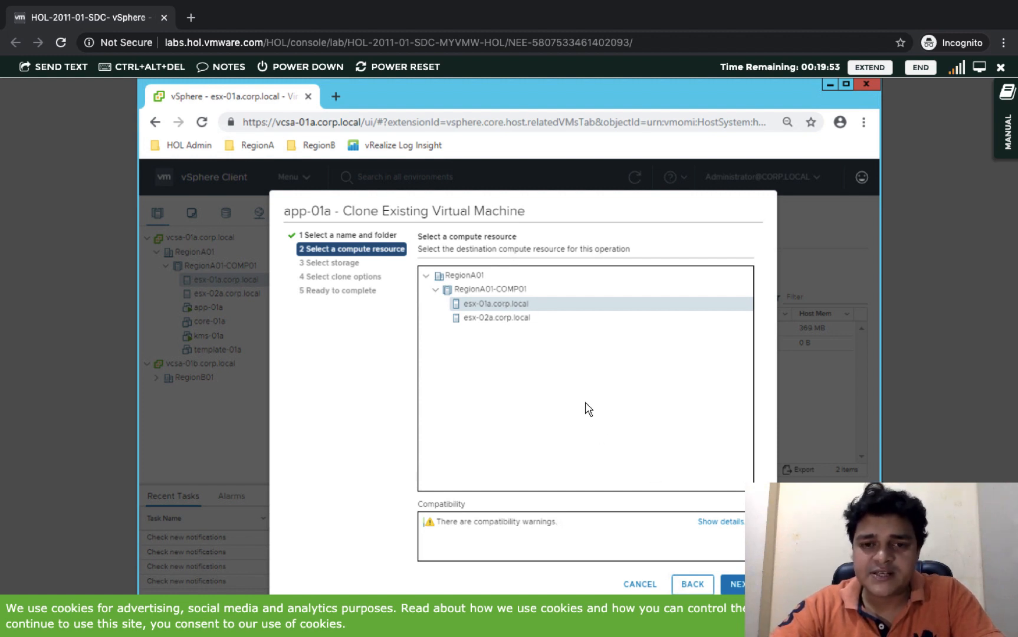
click(738, 583)
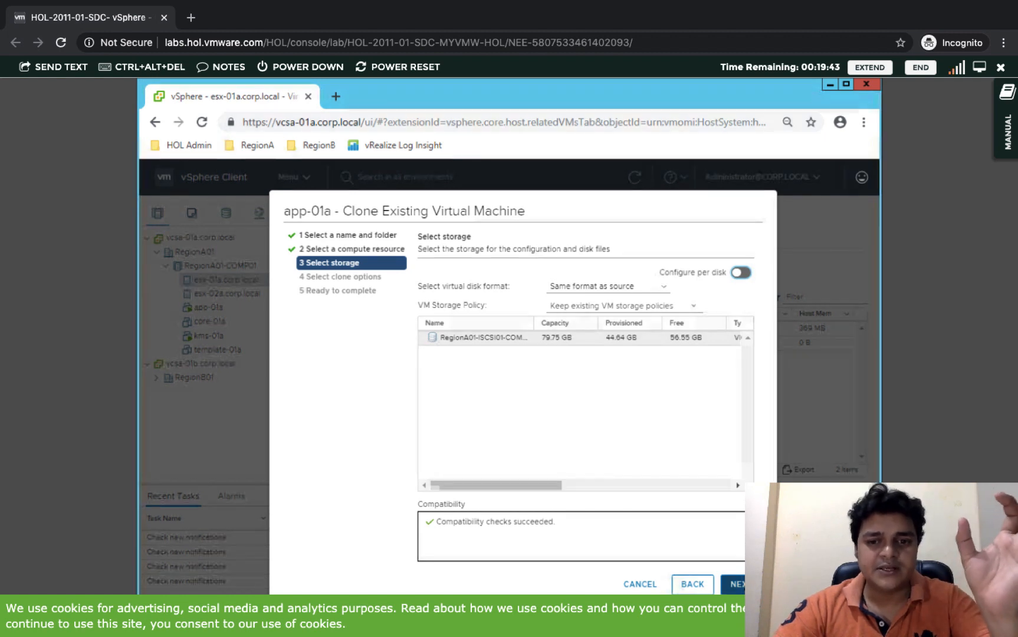
- Keep the RegionA01-ISCSI01-COMP01 datastore with the same disk format as source, leave all clone options off, and finish the clone
click(748, 585)
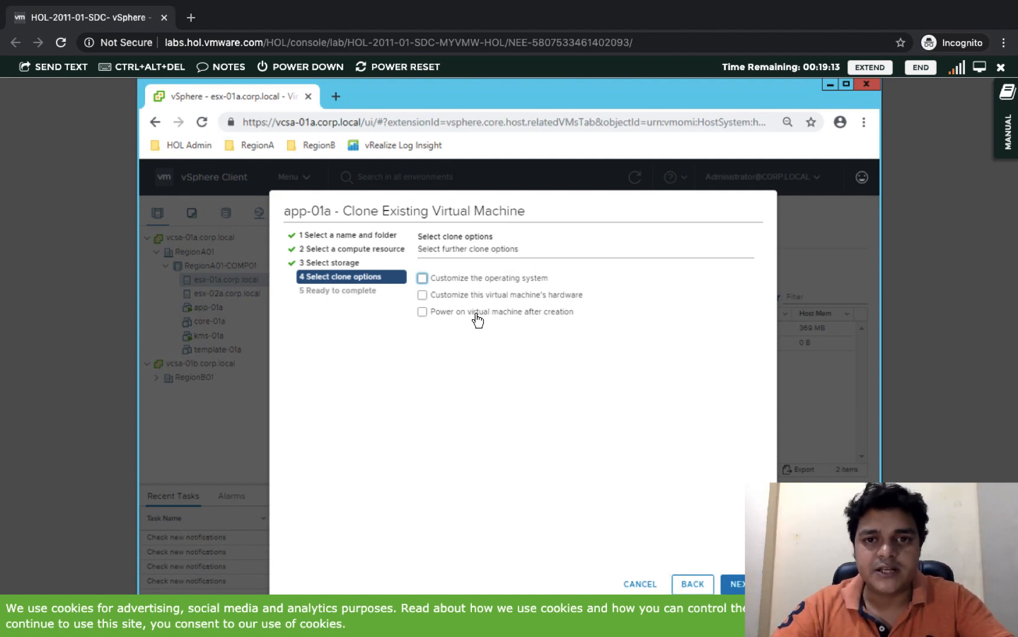
click(737, 585)
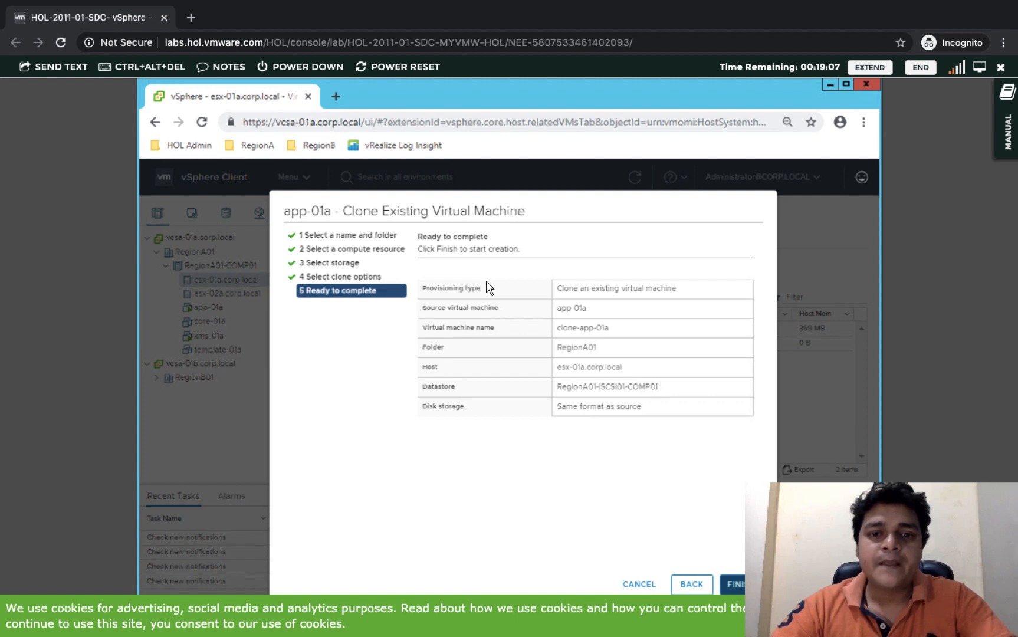
click(736, 584)
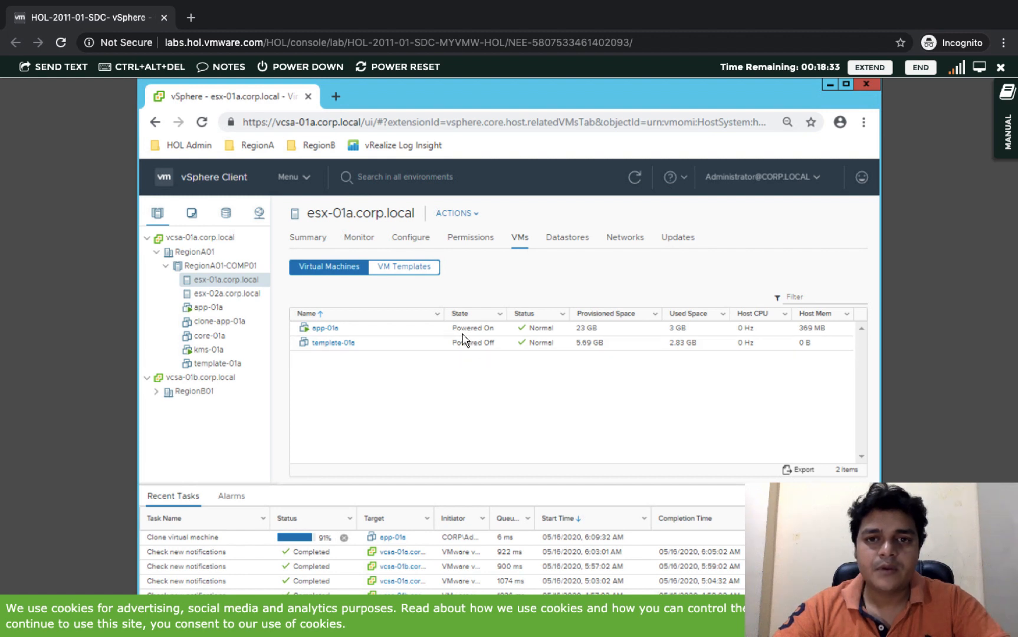
- Refresh the inventory and check the virtual machine lists of both ESXi hosts for the new clone
click(635, 179)
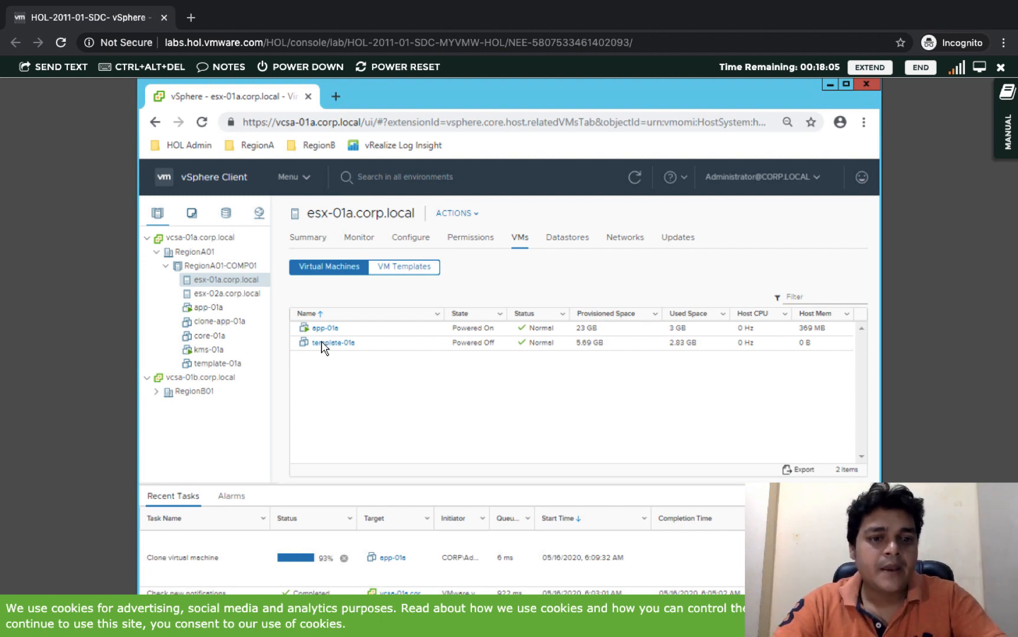
click(226, 298)
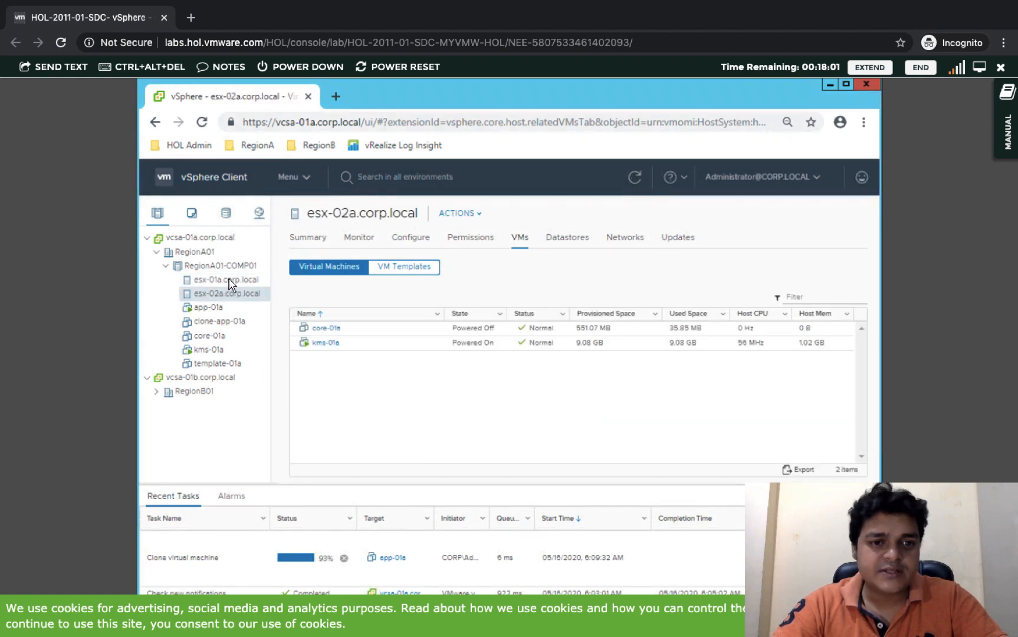
click(230, 283)
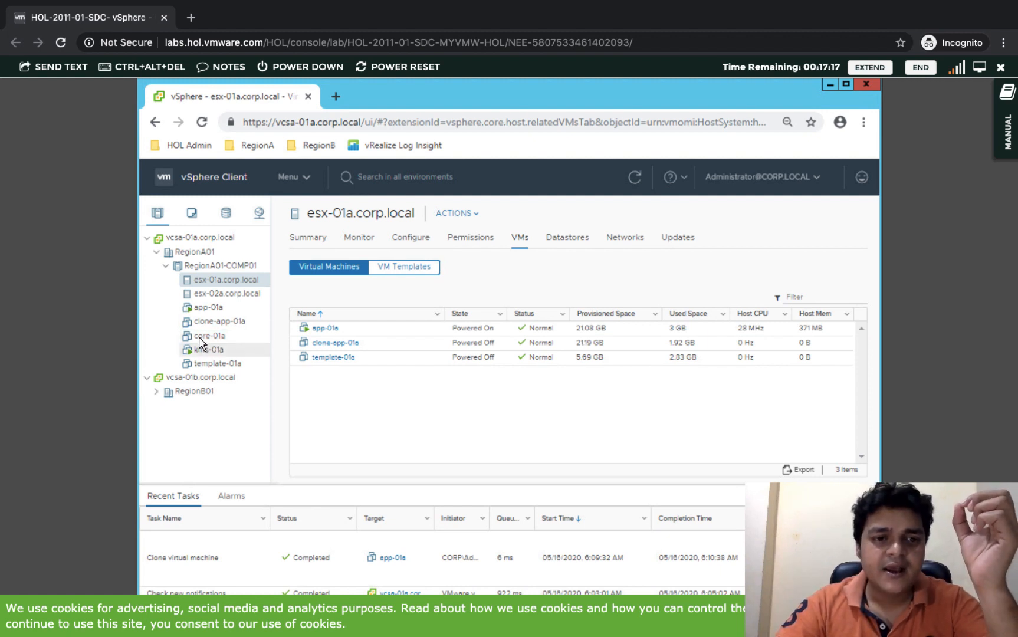
- Convert the virtual machine core-01a to a template and confirm the conversion
right_click(199, 336)
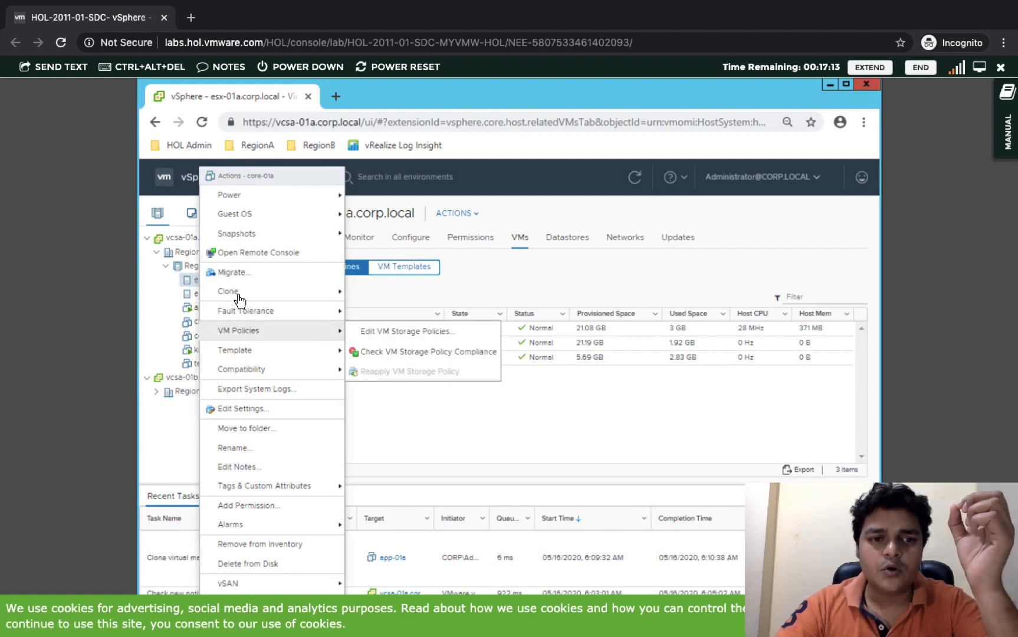
mouse_move(242, 357)
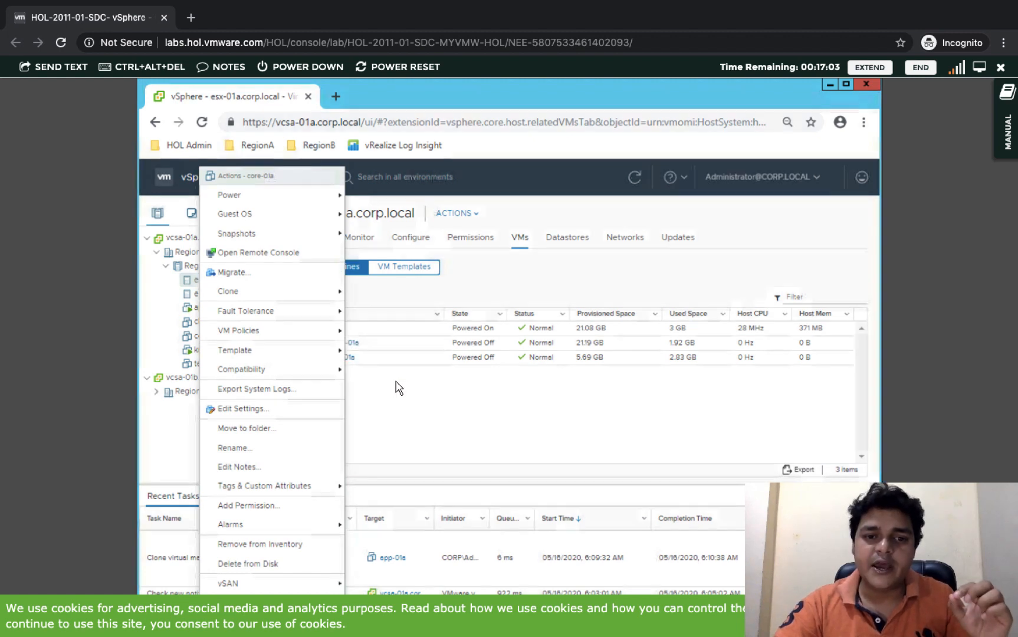
mouse_move(329, 355)
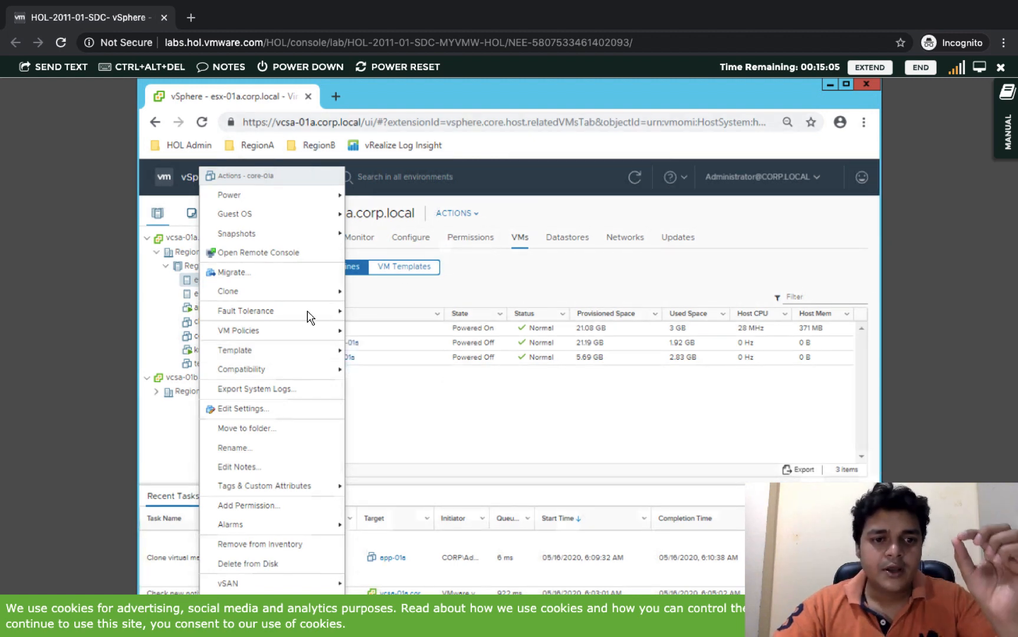
mouse_move(282, 352)
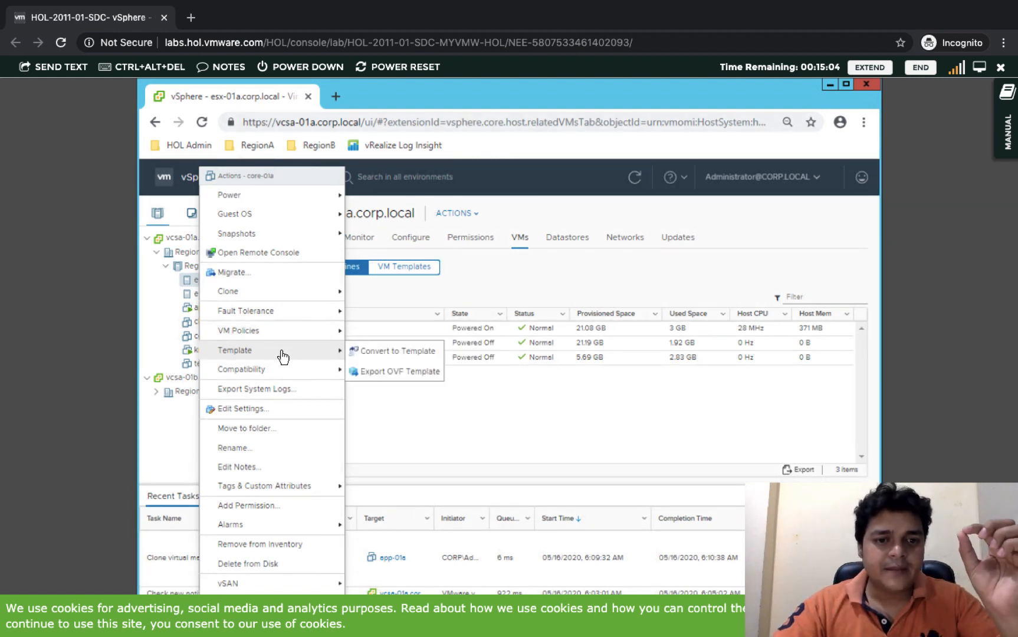
click(378, 354)
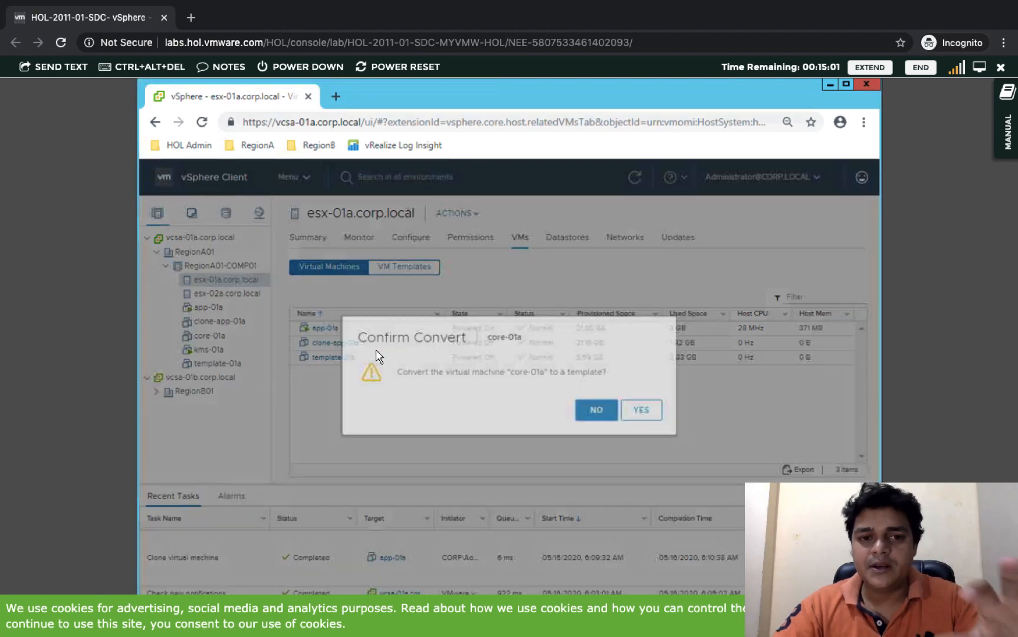
click(642, 421)
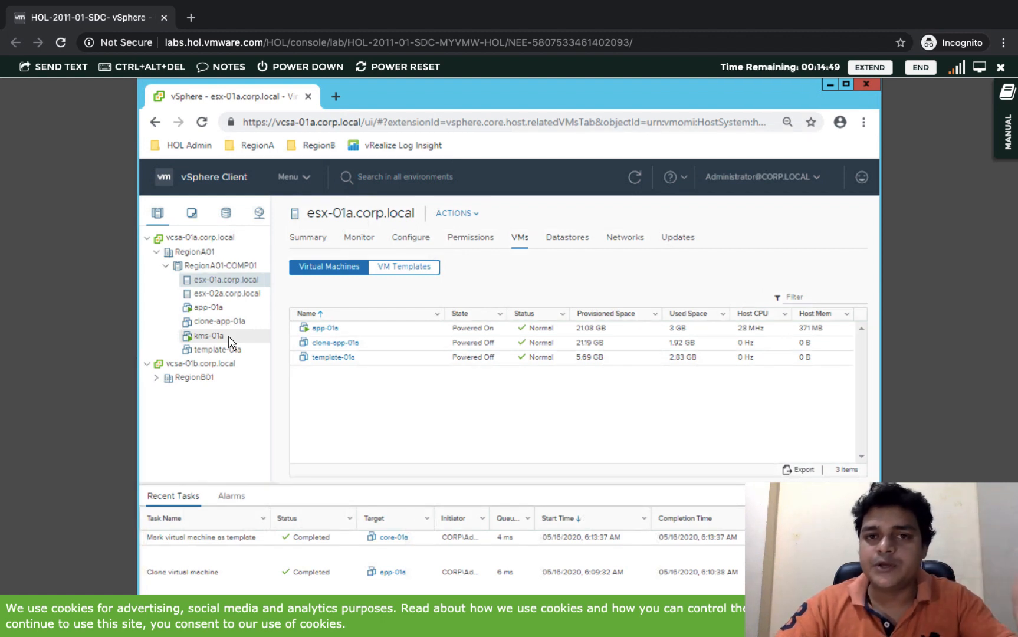
- Open the VMs and Templates inventory and expand the RegionA01 datacenter to find the core-01a template
click(213, 184)
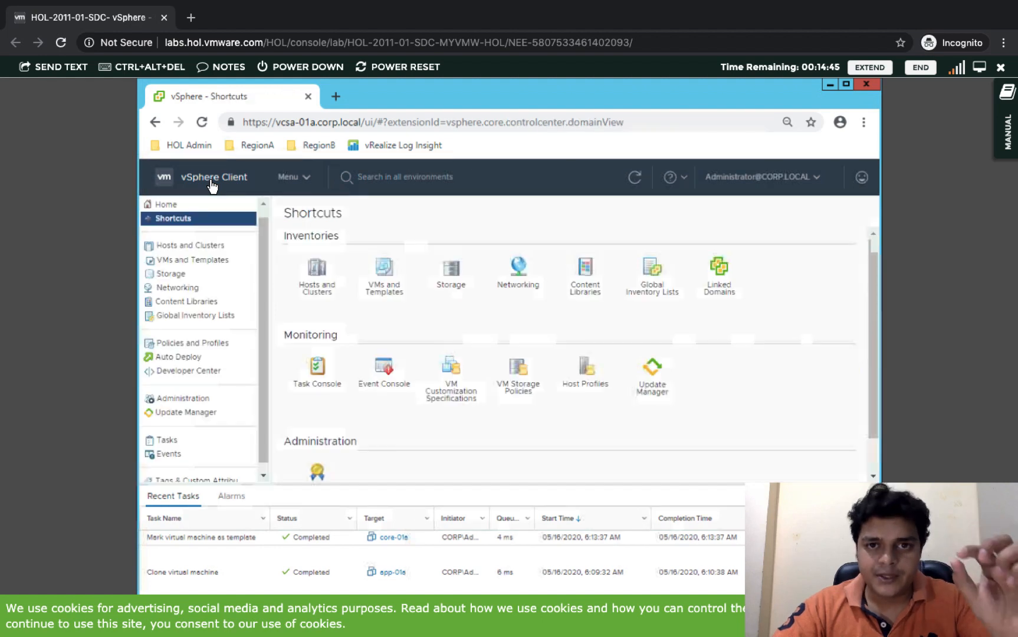
click(387, 282)
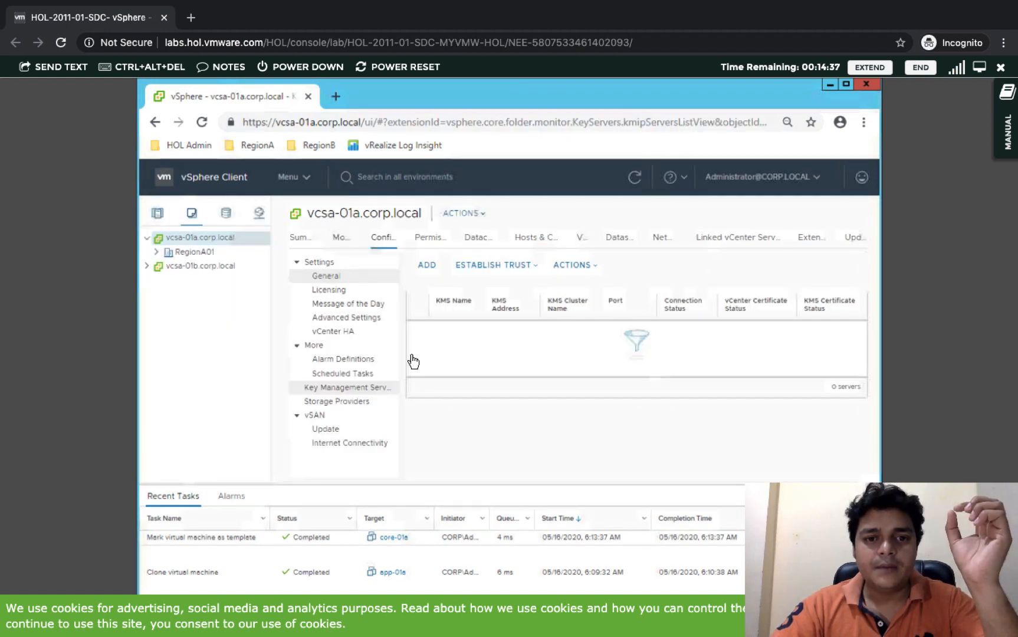
click(156, 252)
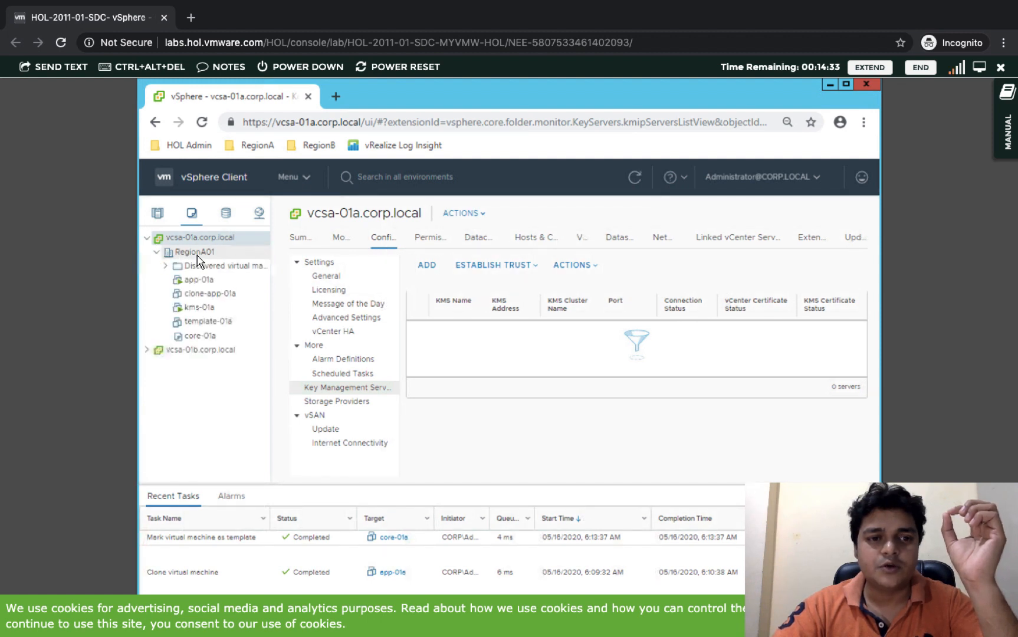
click(197, 253)
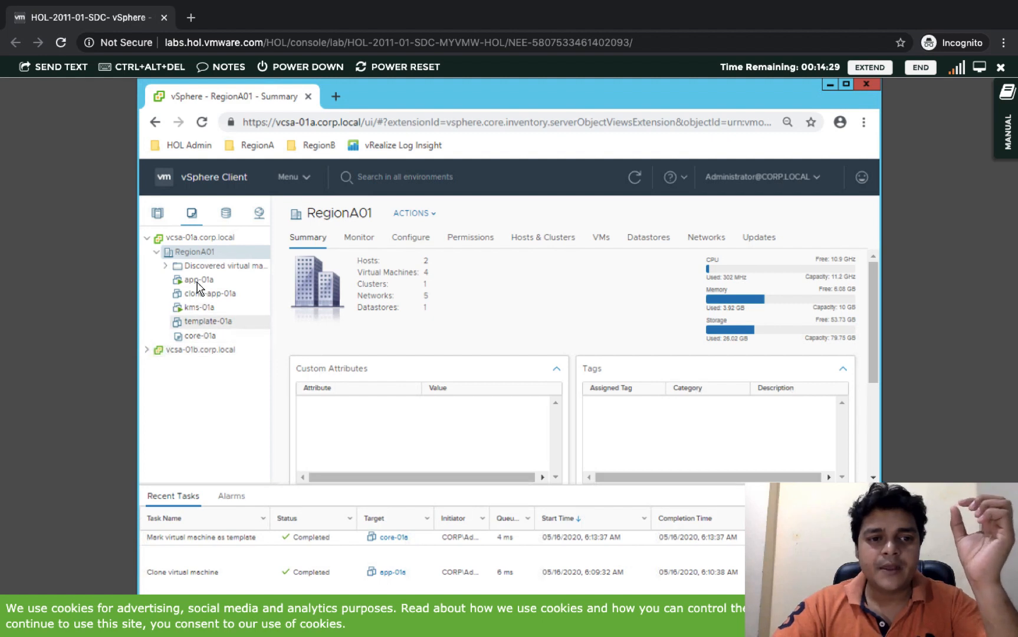
- Start a new VM from the core-01a template, name it "vm from template", and place it in the RegionA01 datacenter
right_click(201, 341)
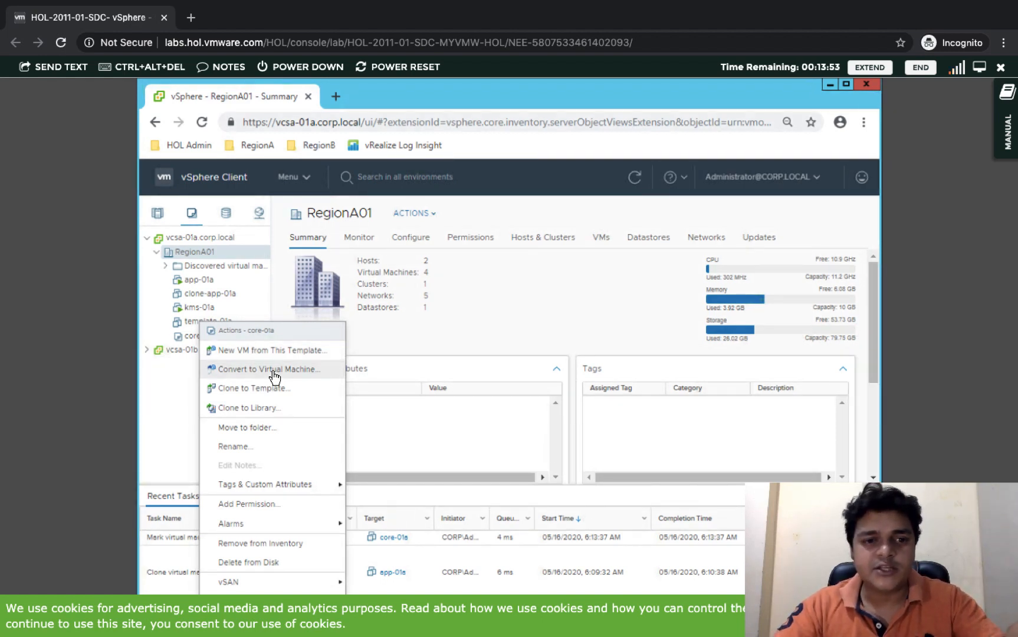
click(248, 354)
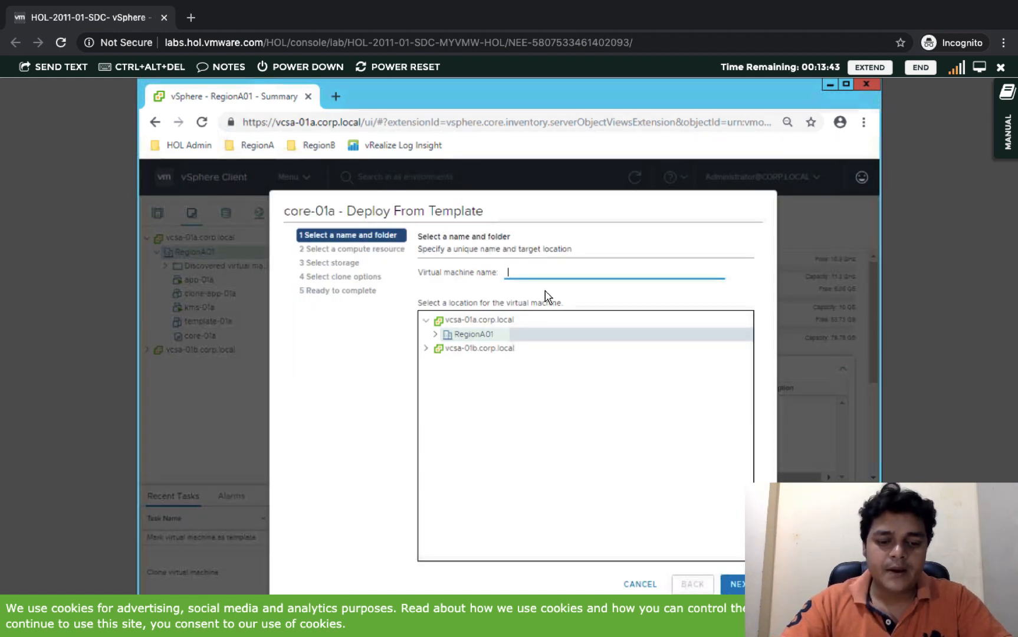
text(vm)
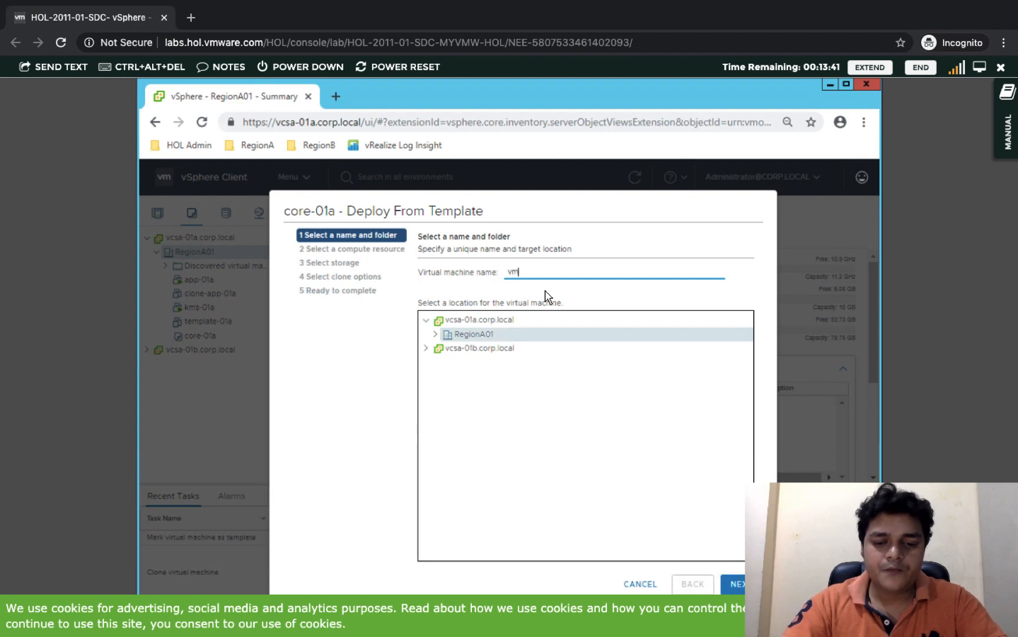
text( from tem)
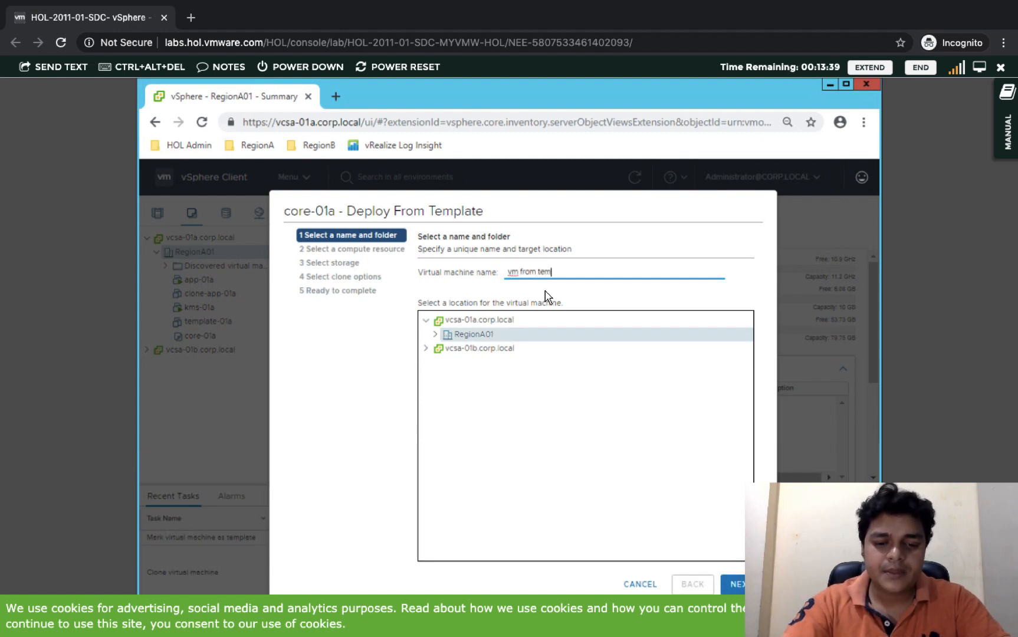
text(plate)
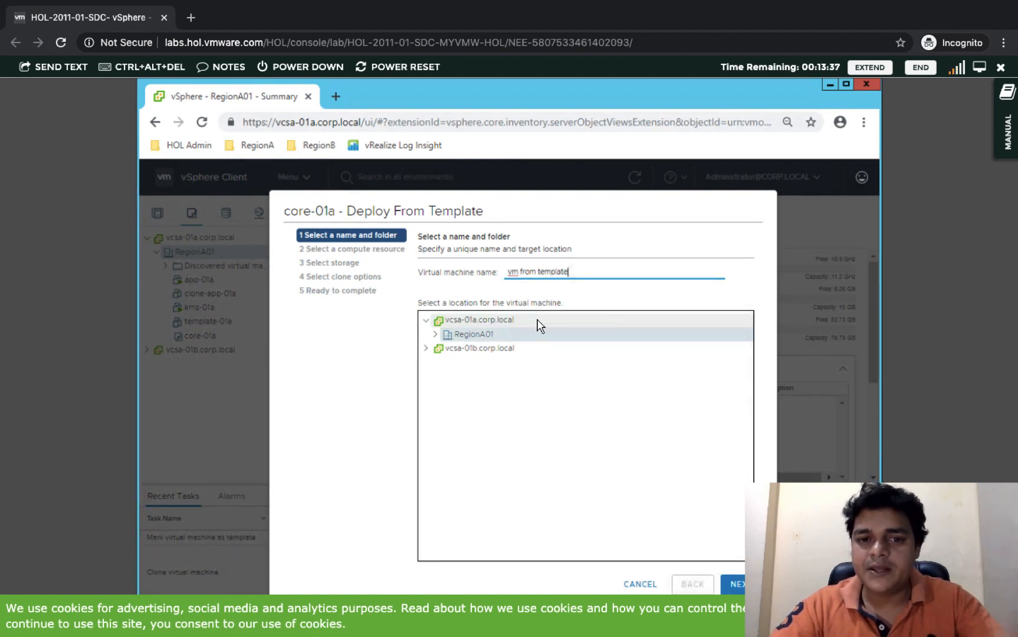
click(437, 335)
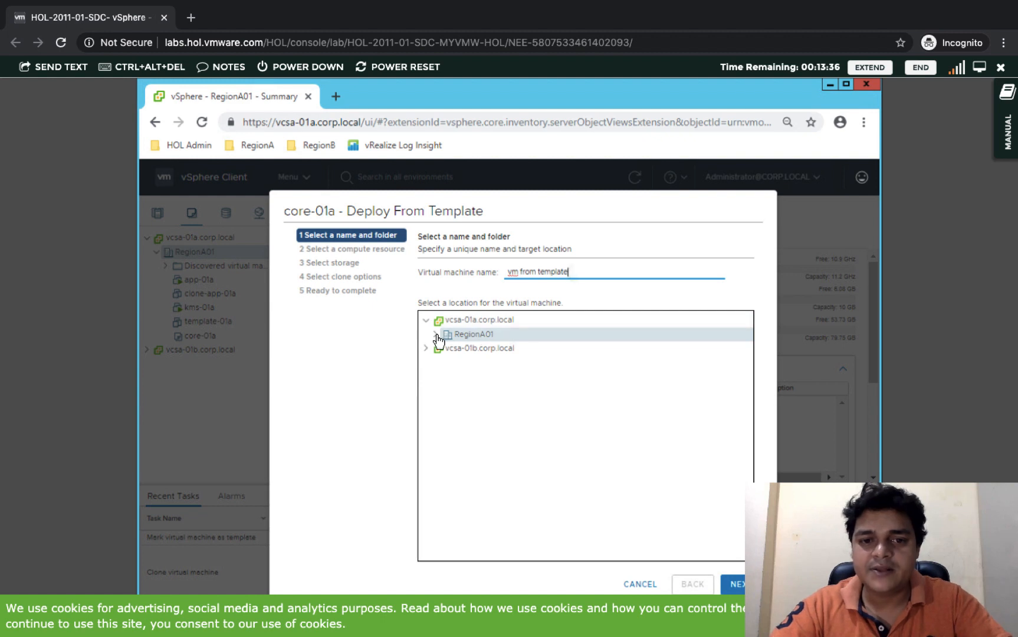
click(738, 584)
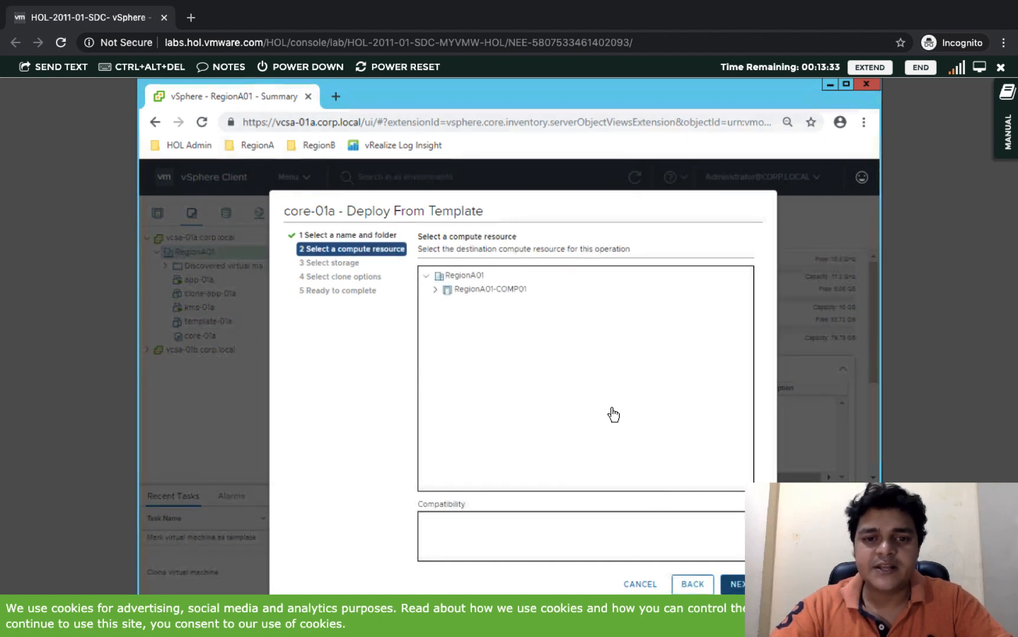
- Choose the host esx-02a.corp.local in the RegionA01-COMP01 cluster as the compute resource for the new virtual machine
click(437, 291)
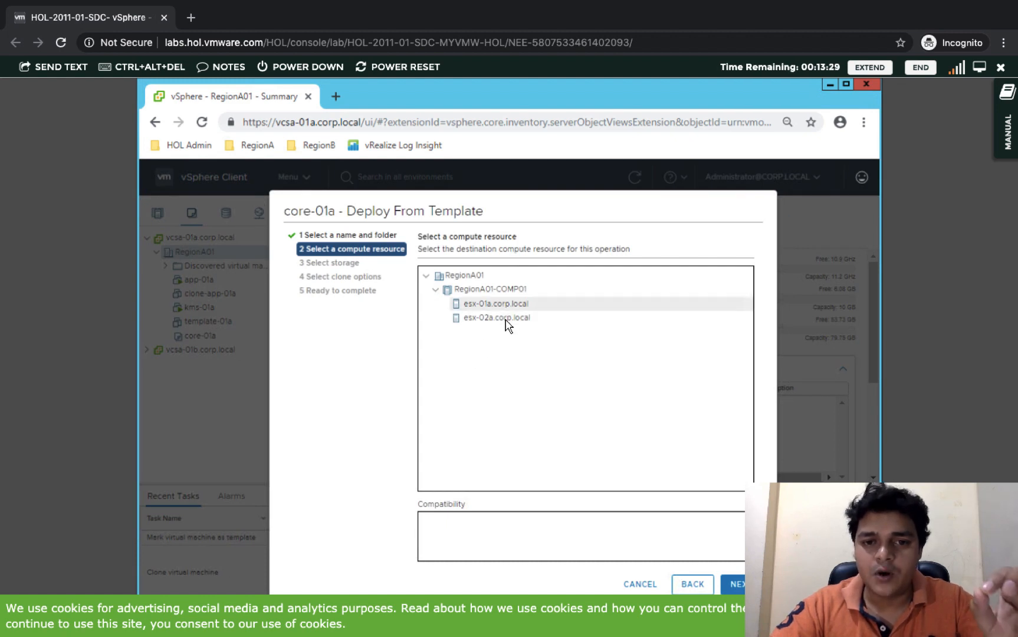
click(506, 322)
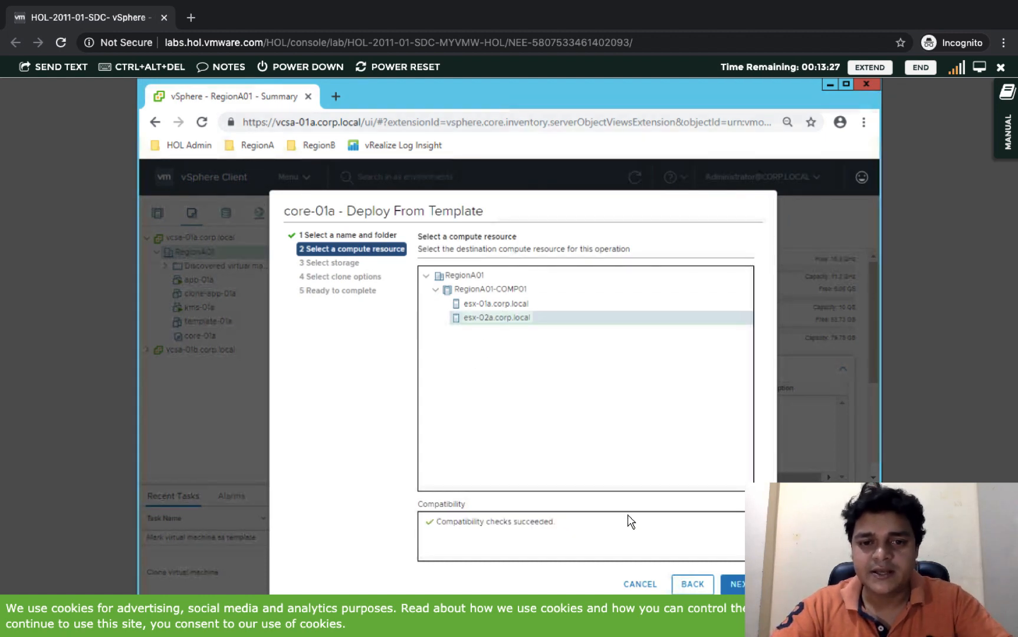
click(734, 592)
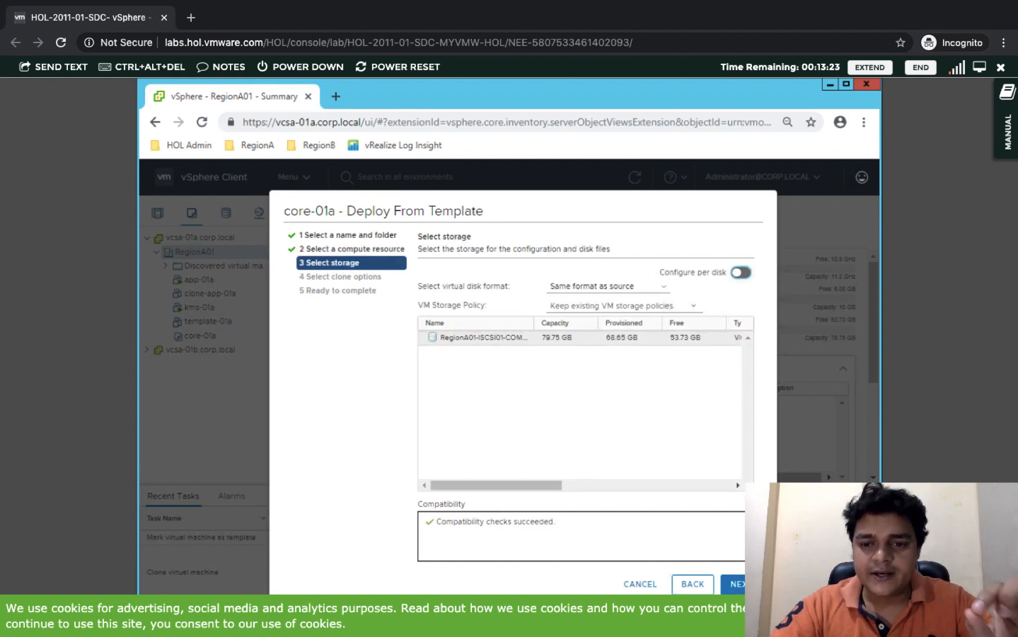
- Keep the RegionA01-ISCSI01-COMP01 datastore with the same format as source, leave the clone options off, and finish the template deployment
click(738, 585)
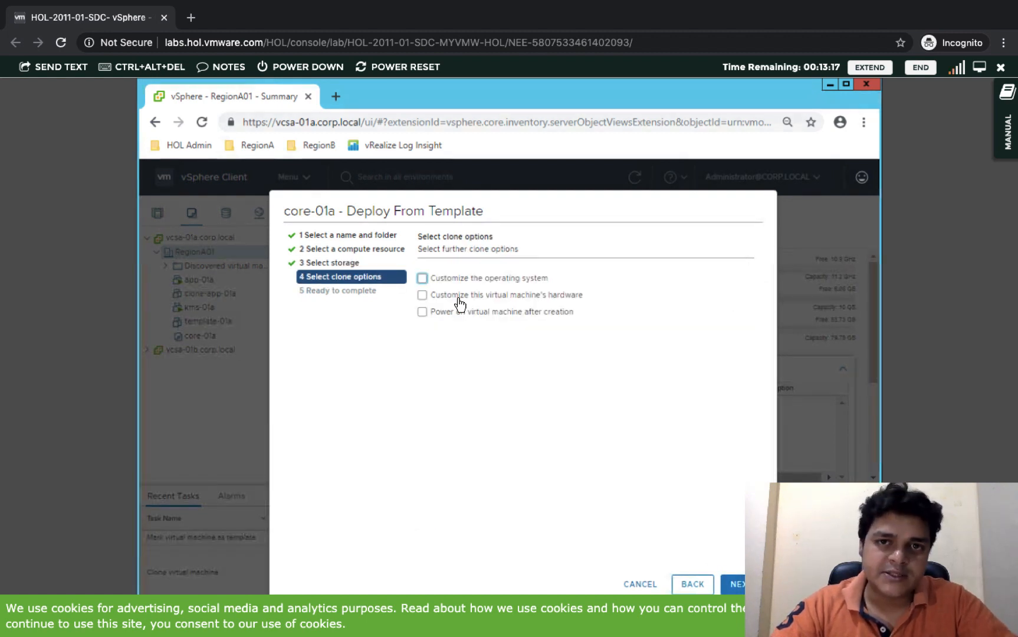
click(737, 585)
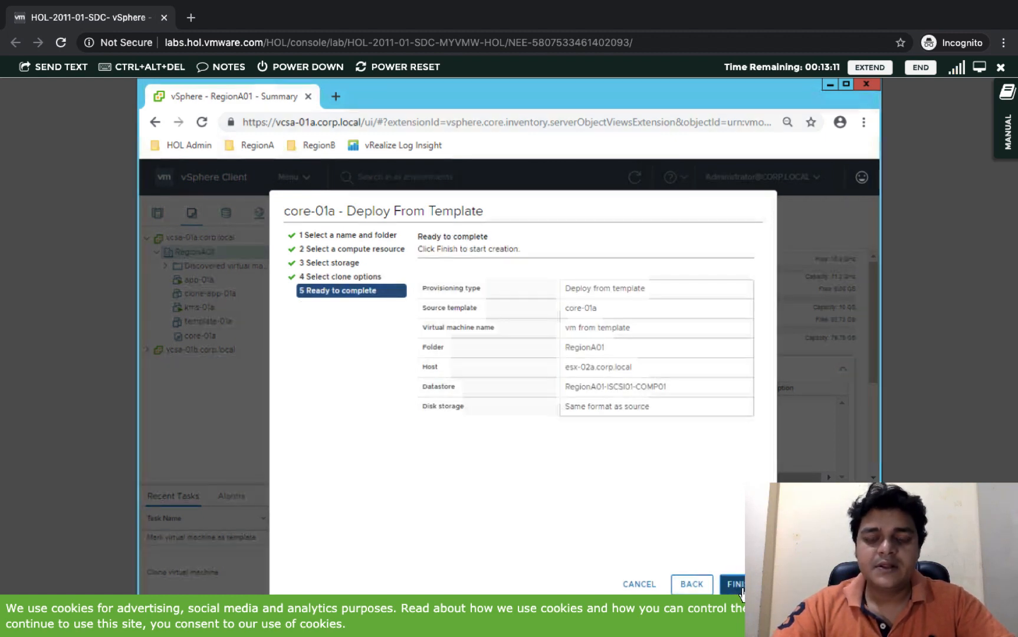
click(741, 588)
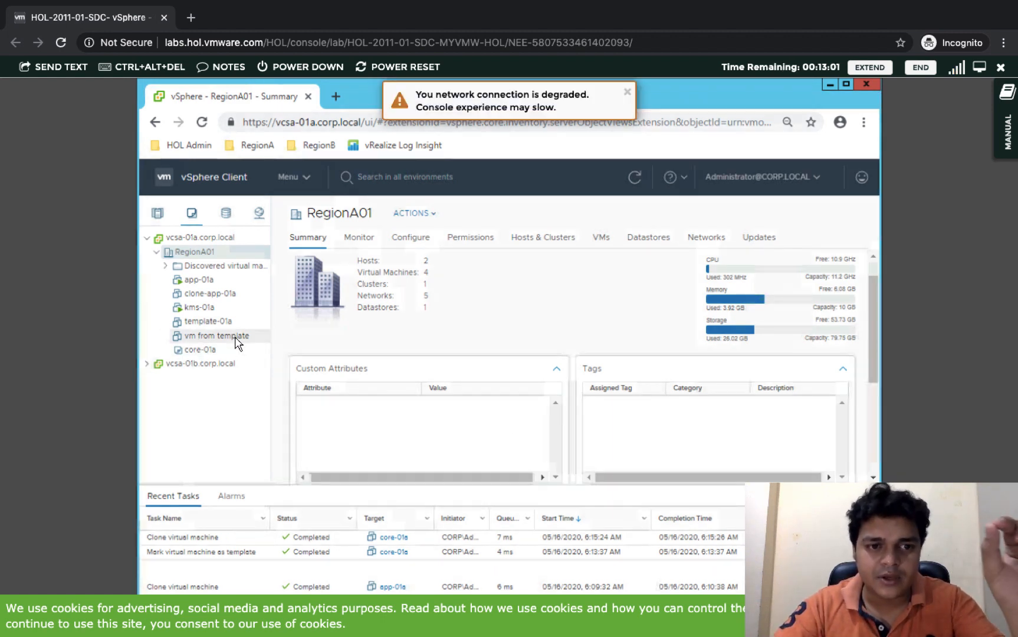
- View the actions available for the core-01a template, and switch to the clone and template diagram in Paint
right_click(210, 351)
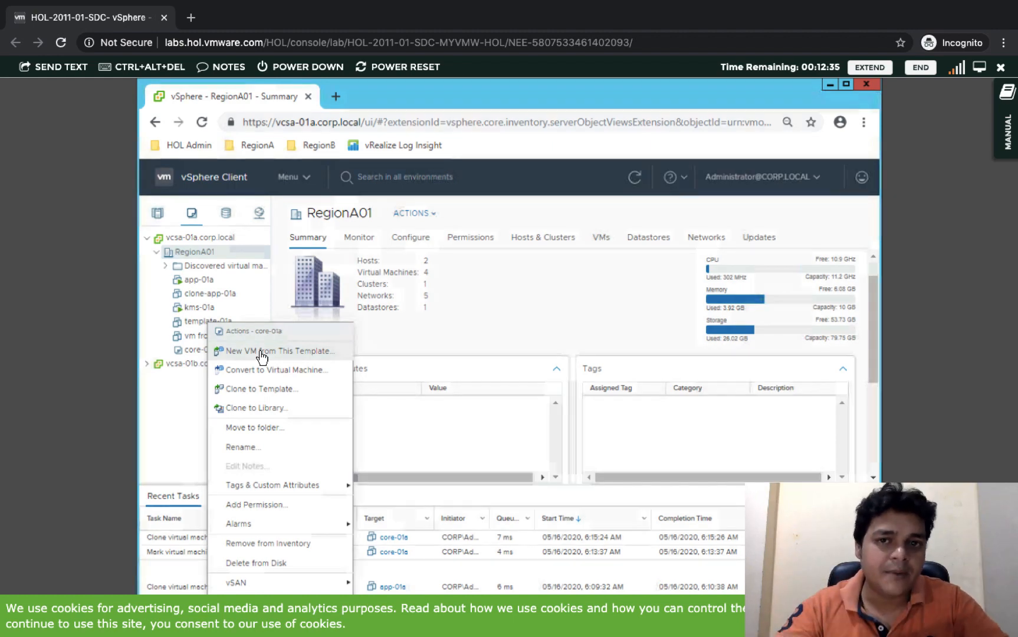
key(ctrl+Right)
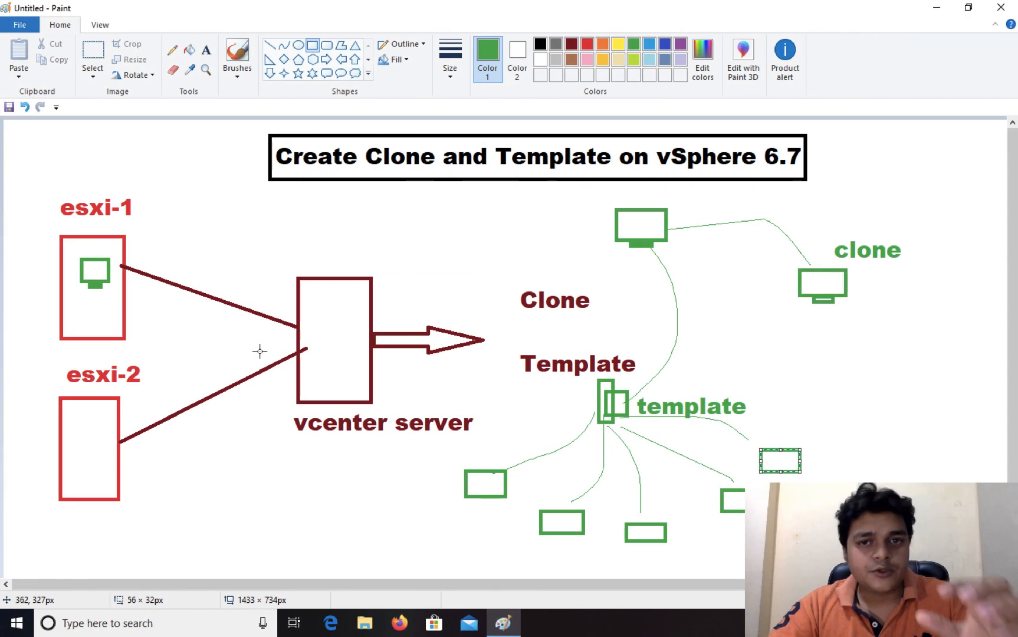